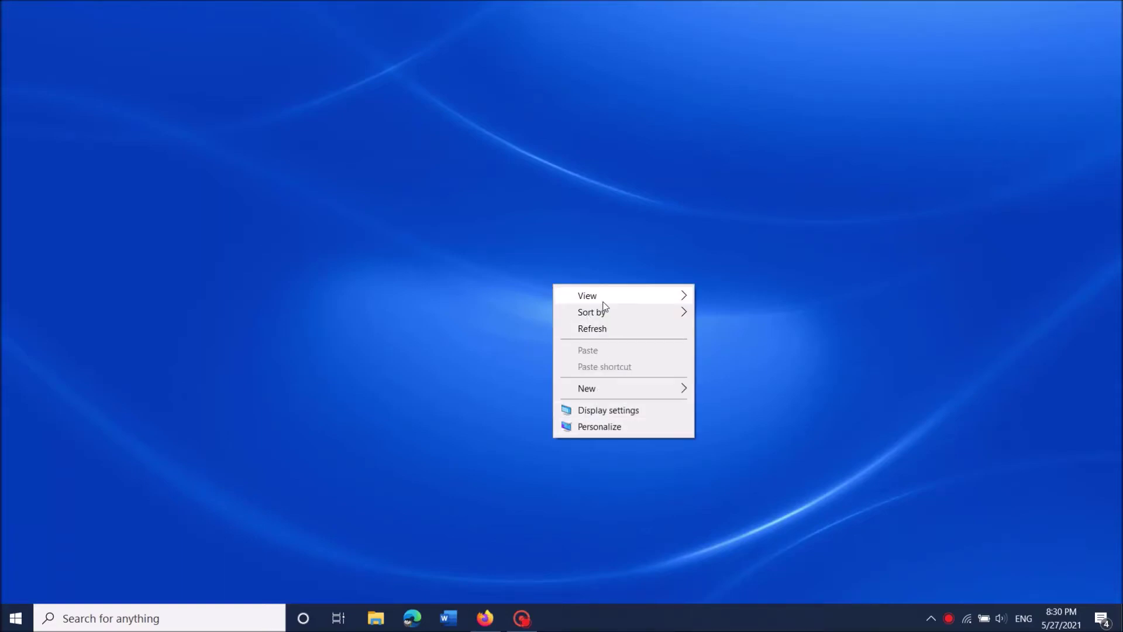
# Step: Dismiss the desktop right-click menu, which has no Firefox entry yet
pyautogui.moveTo(599, 312)
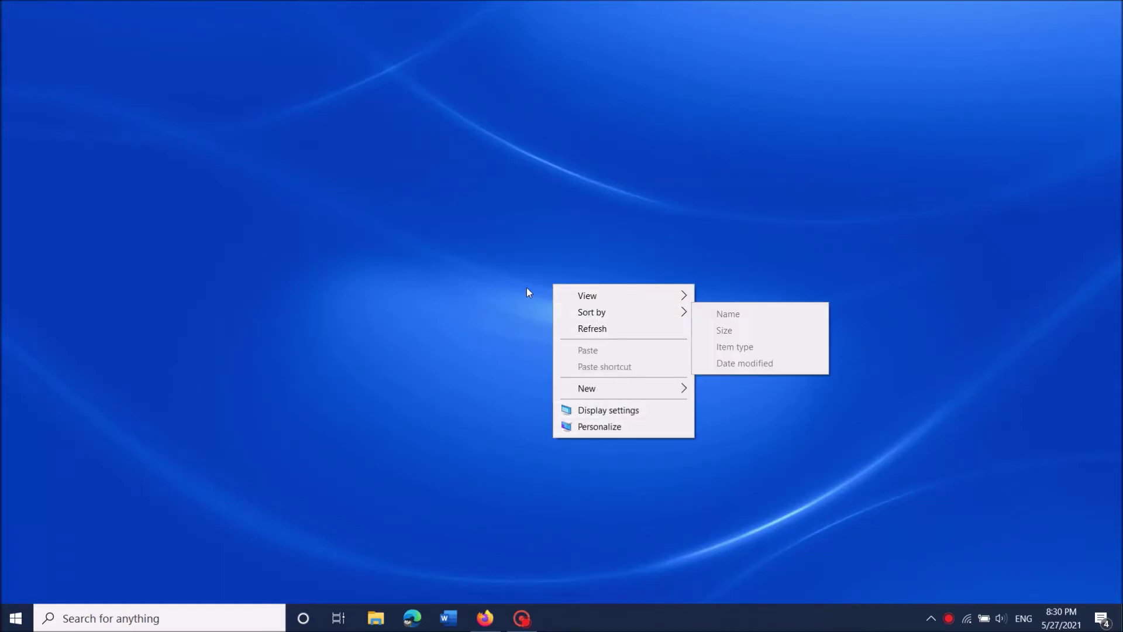
pyautogui.click(538, 267)
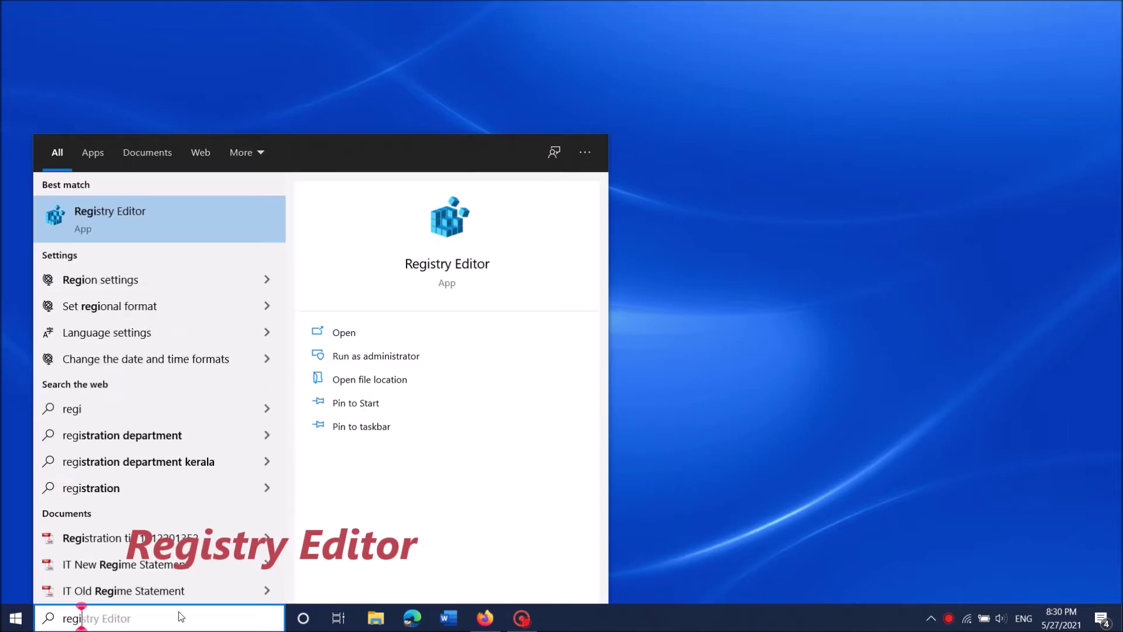
# Step: Run the Registry Editor search result as administrator
pyautogui.click(128, 228)
pyautogui.rightClick(128, 228)
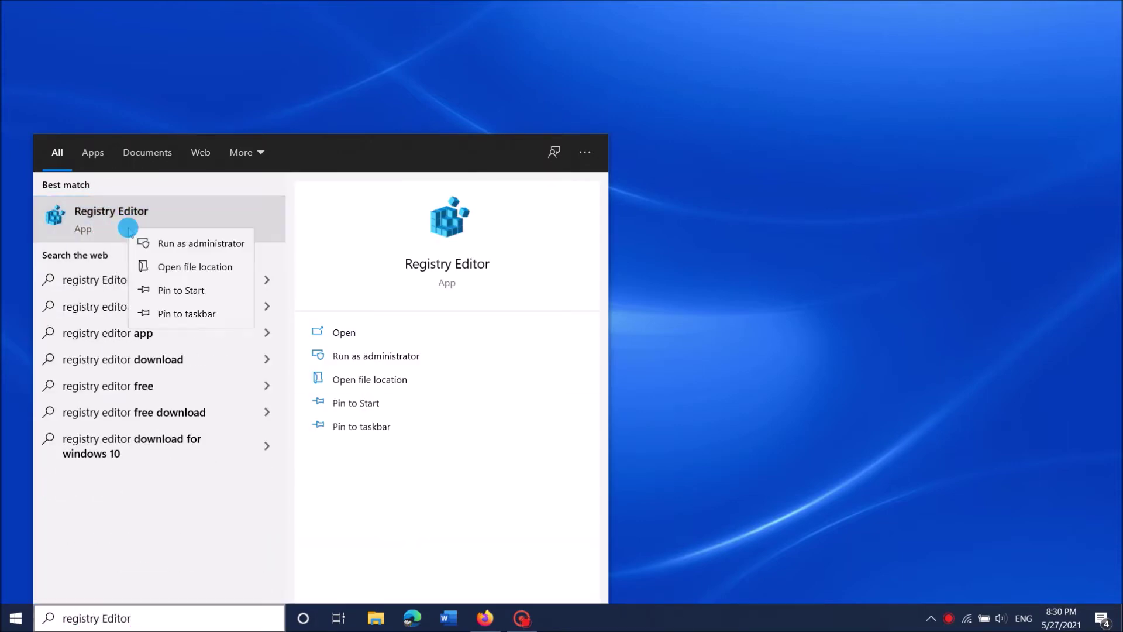
pyautogui.click(182, 247)
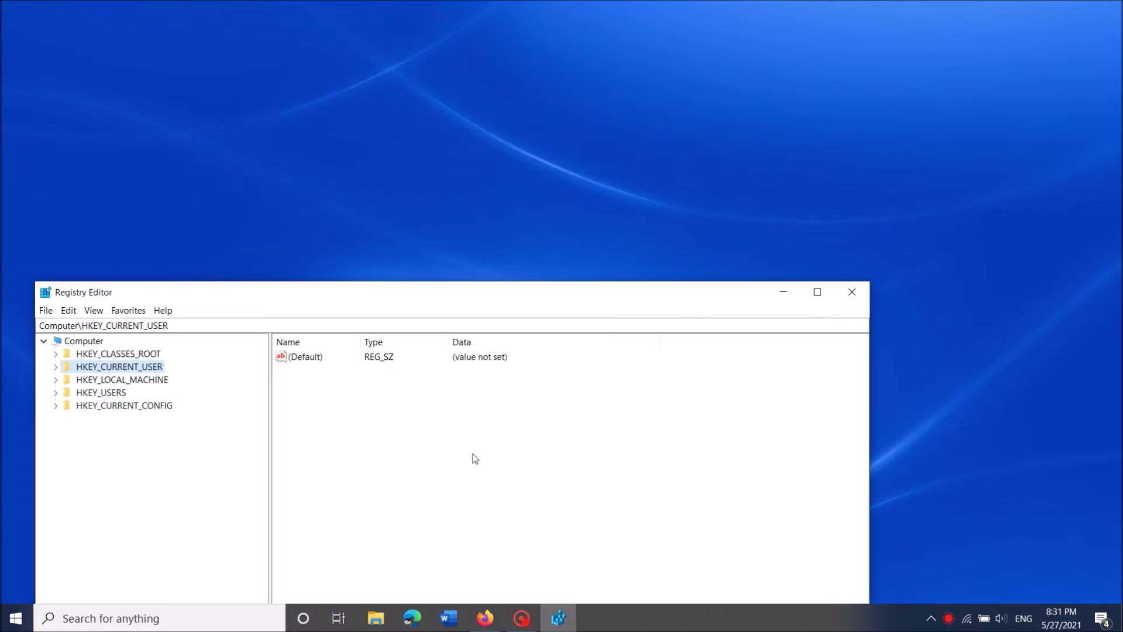
# Step: Expand Computer > HKEY_CLASSES_ROOT > Directory > Background in the registry tree
pyautogui.moveTo(385, 300); pyautogui.dragTo(504, 131)
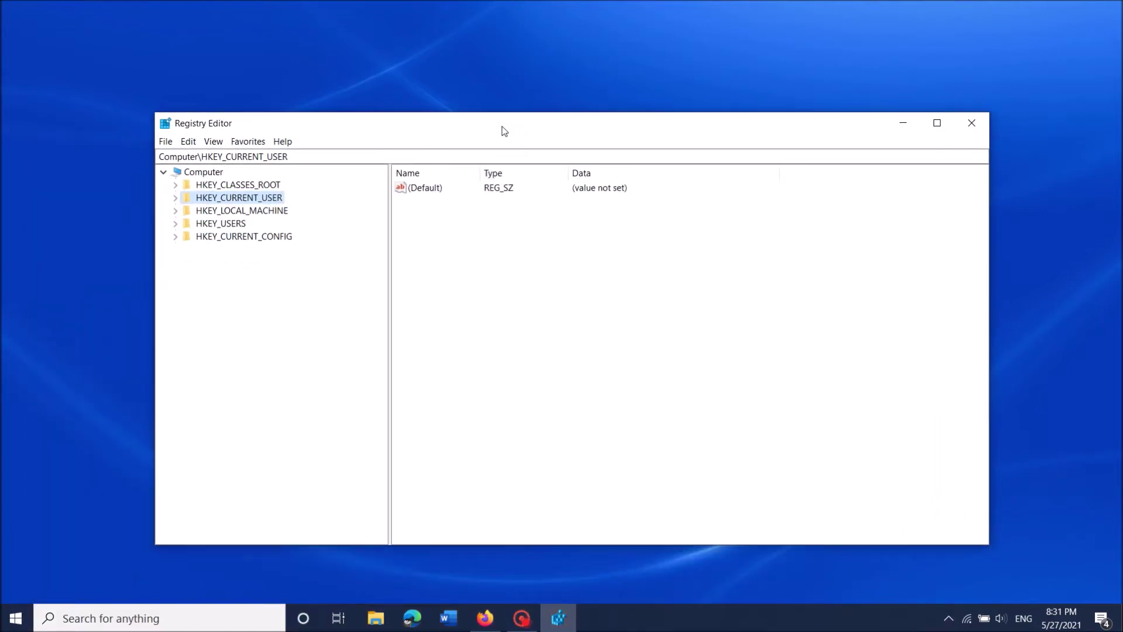
pyautogui.click(195, 174)
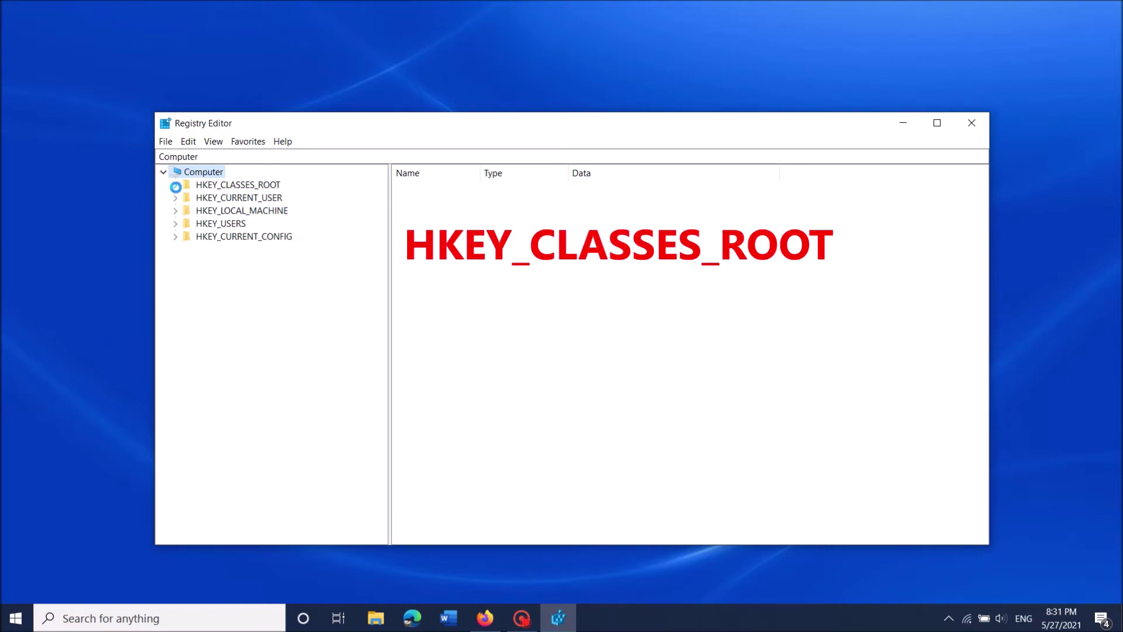
pyautogui.click(175, 186)
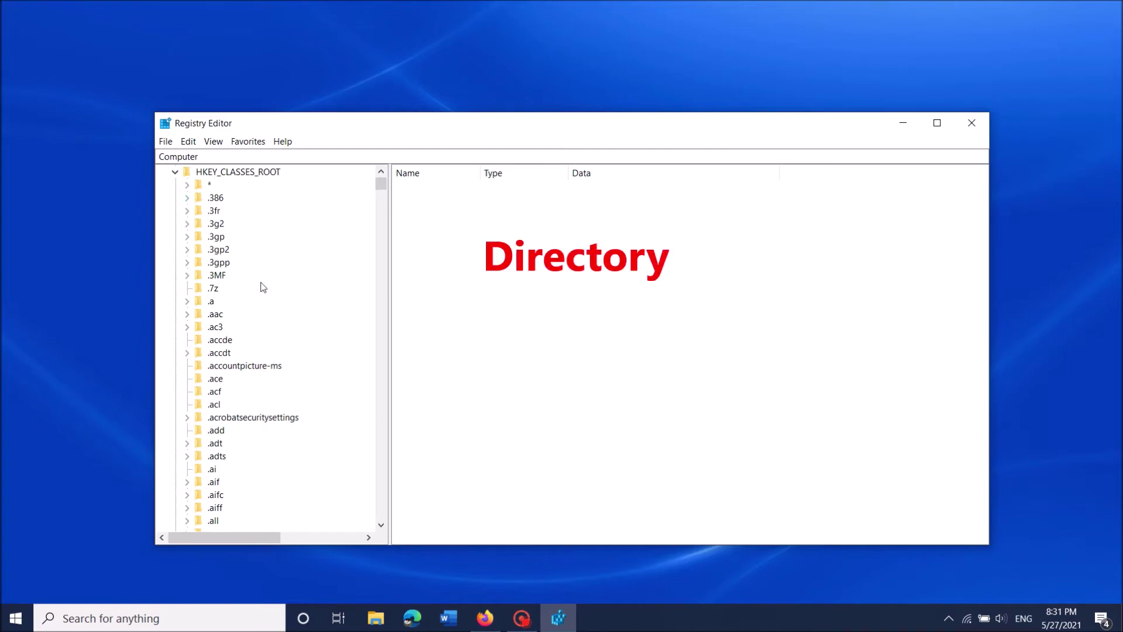
pyautogui.scroll(-18, 261, 284)
pyautogui.moveTo(380, 188); pyautogui.dragTo(371, 285)
pyautogui.scroll(-8, 326, 367)
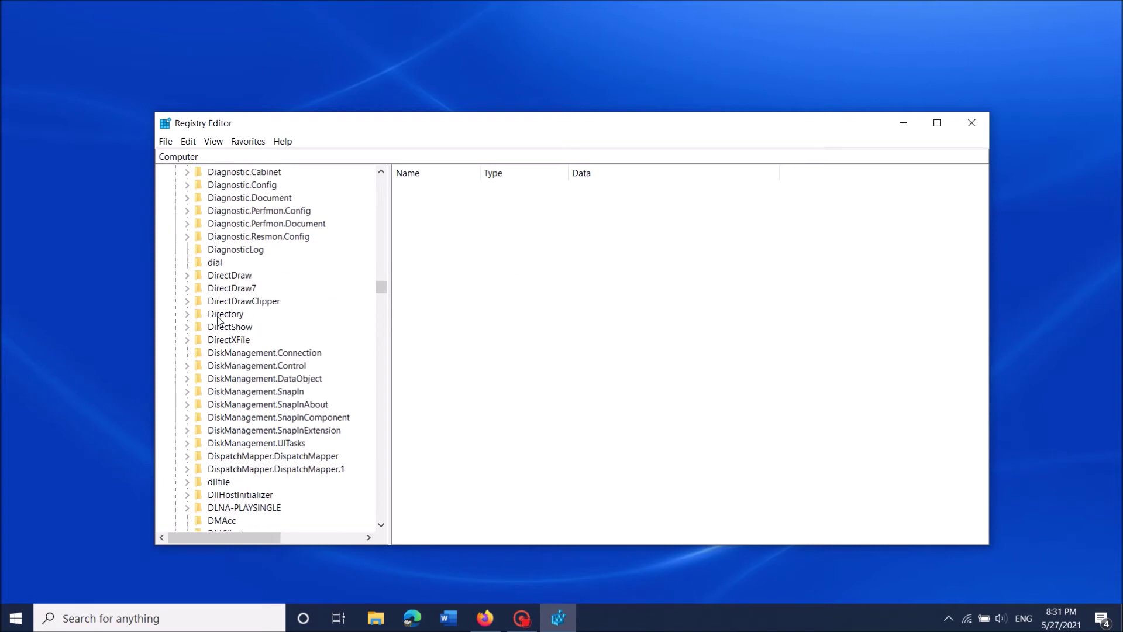
pyautogui.click(187, 316)
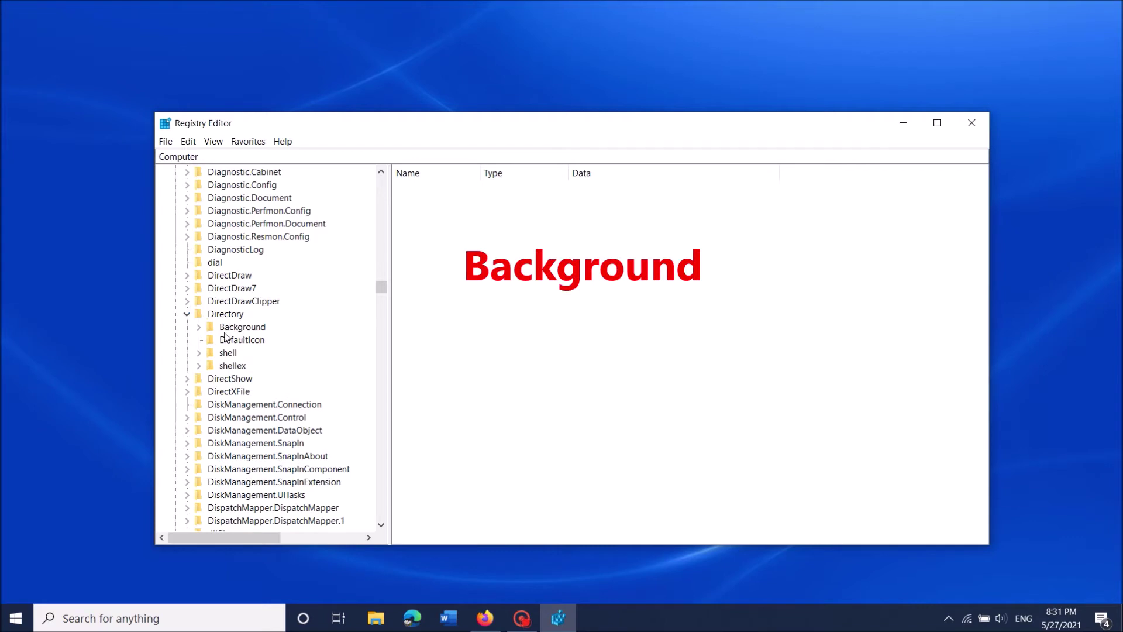
pyautogui.click(199, 328)
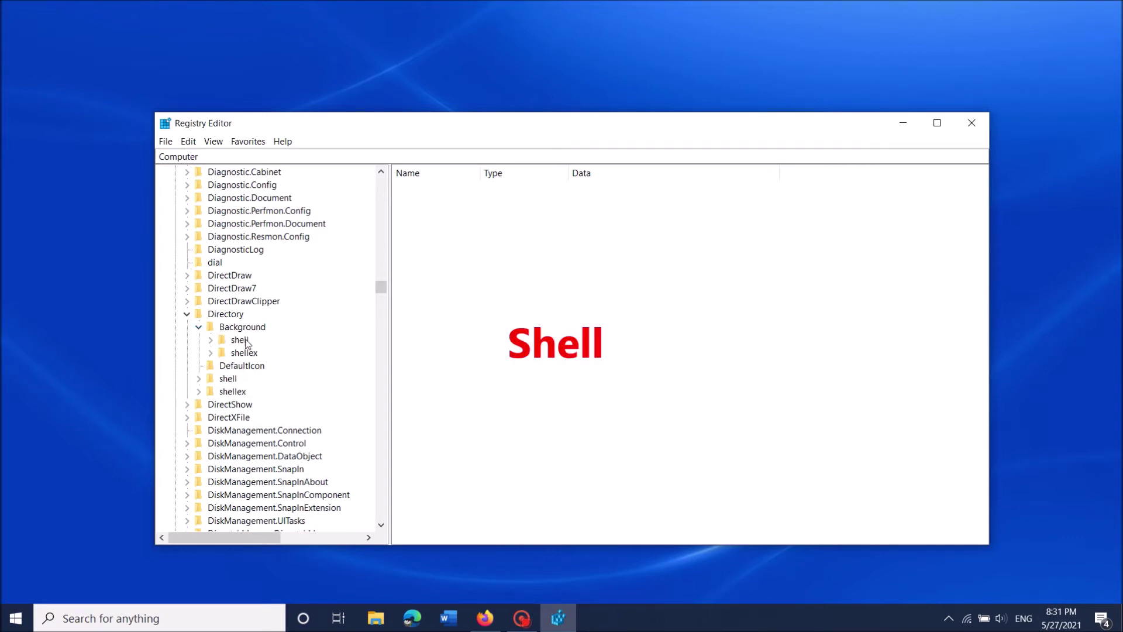
# Step: Create a new key named 'Firefox' under Directory\Background\shell
pyautogui.rightClick(239, 340)
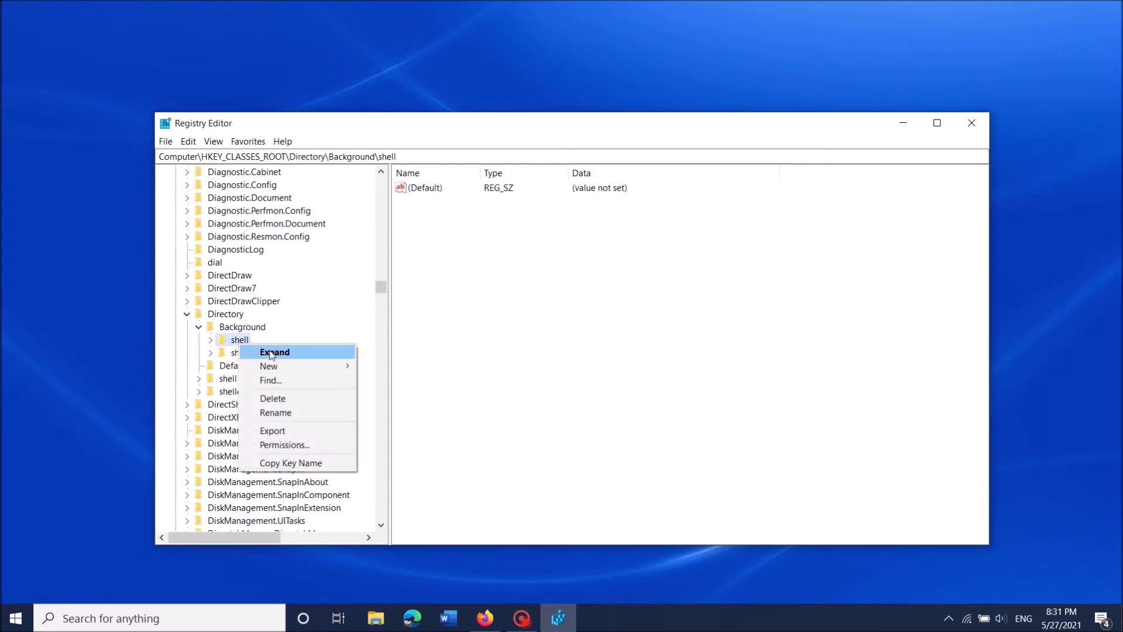
pyautogui.moveTo(291, 373)
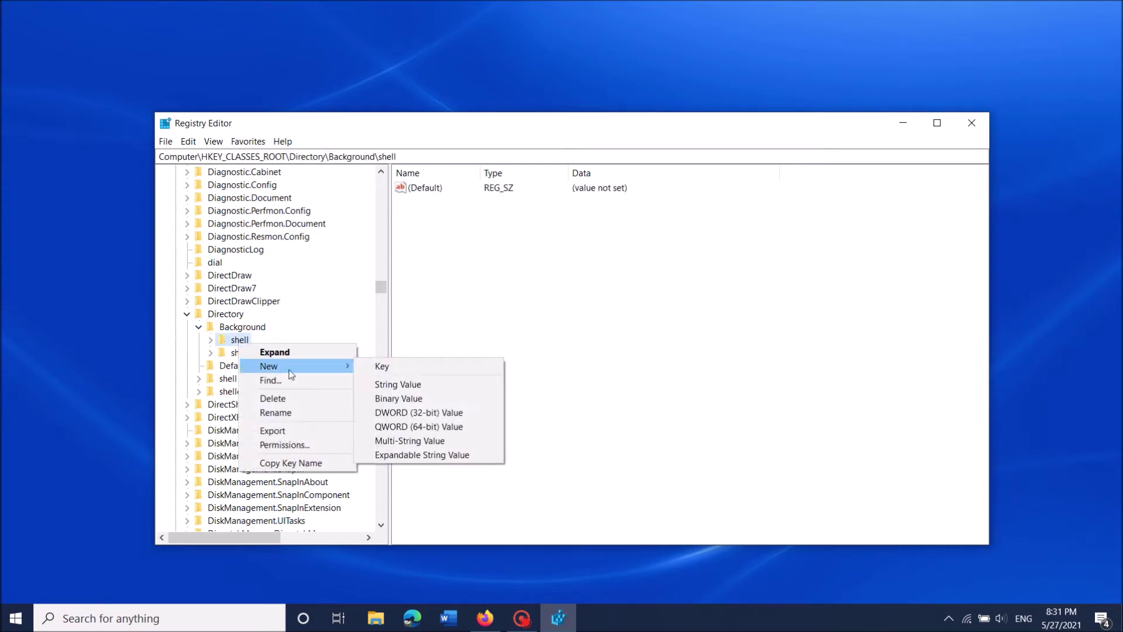
pyautogui.click(378, 368)
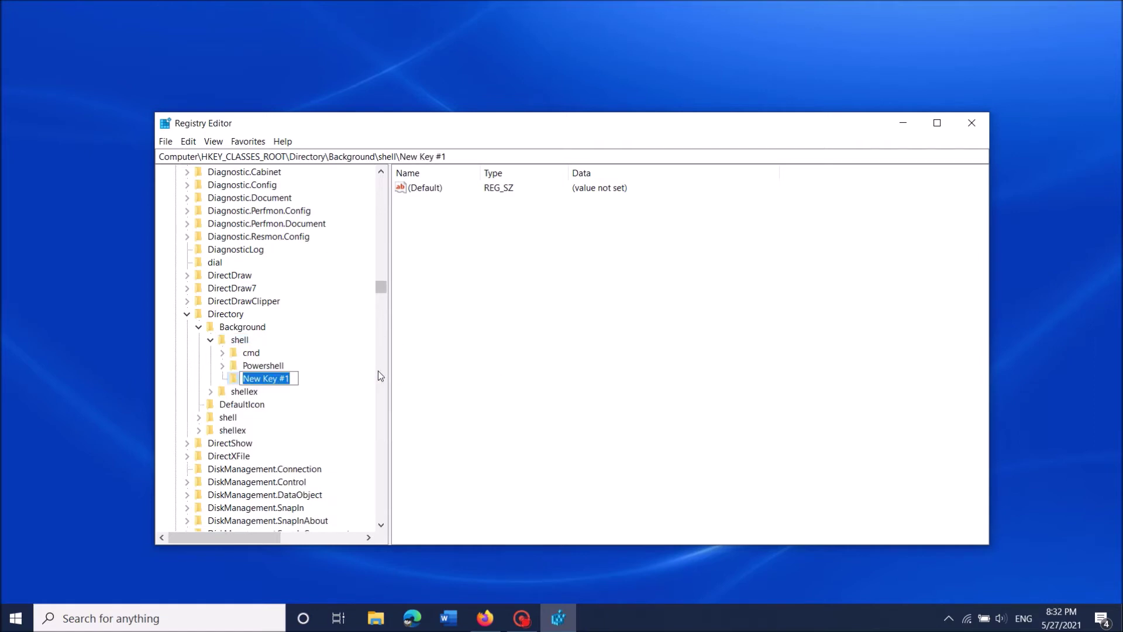
pyautogui.write('Fire')
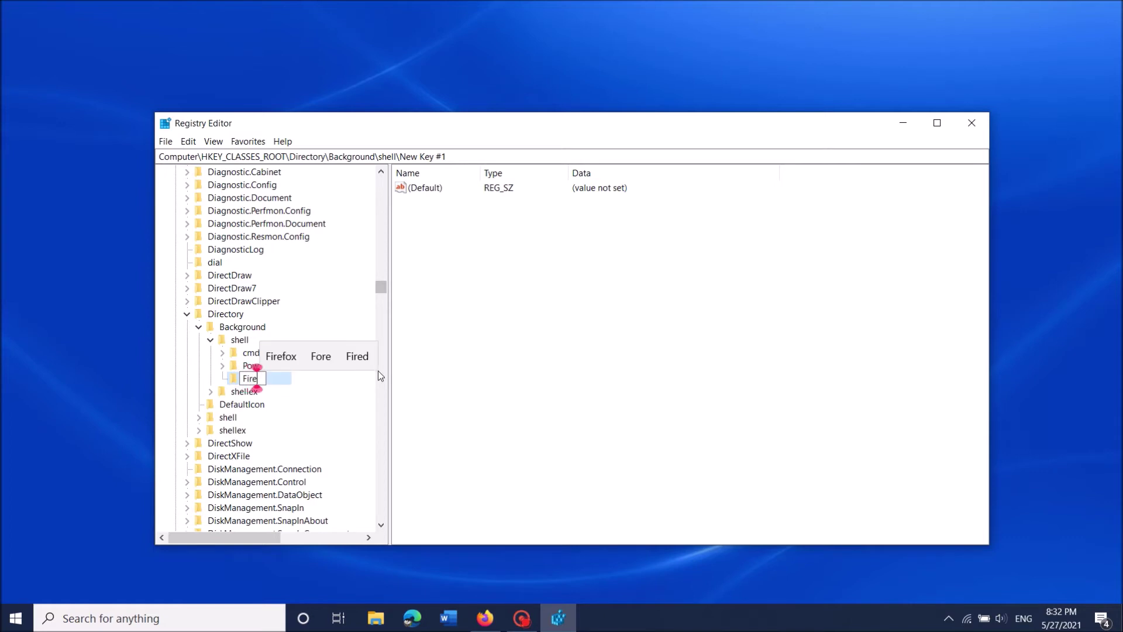
pyautogui.write('fox')
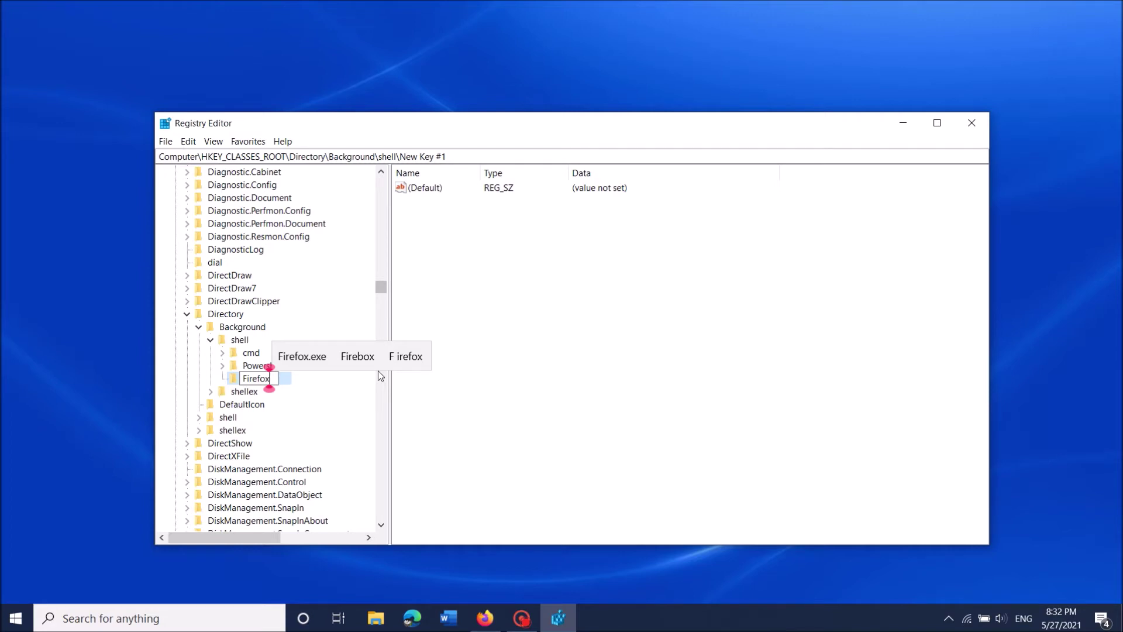
pyautogui.press('Return')
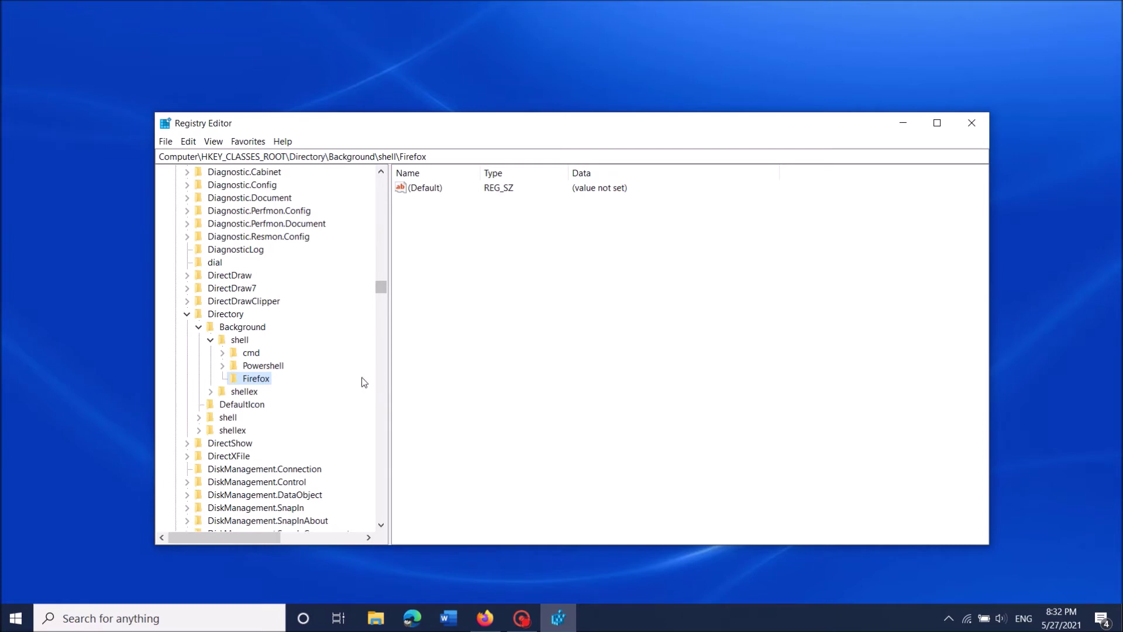
# Step: Create a subkey named 'Command' inside the Firefox key
pyautogui.rightClick(263, 382)
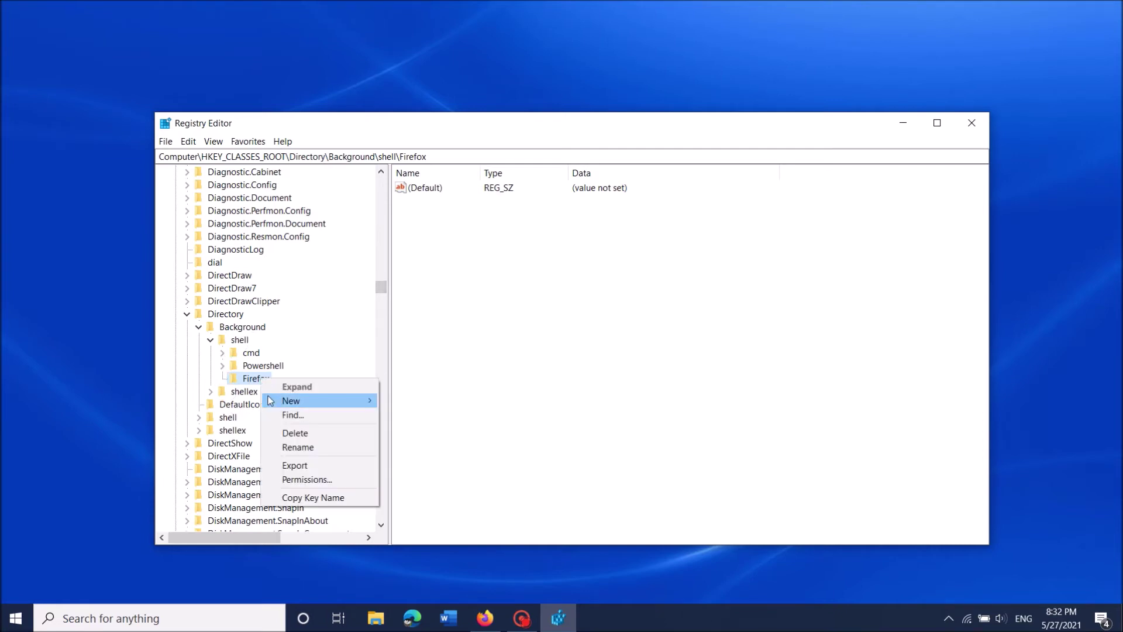
pyautogui.moveTo(269, 401)
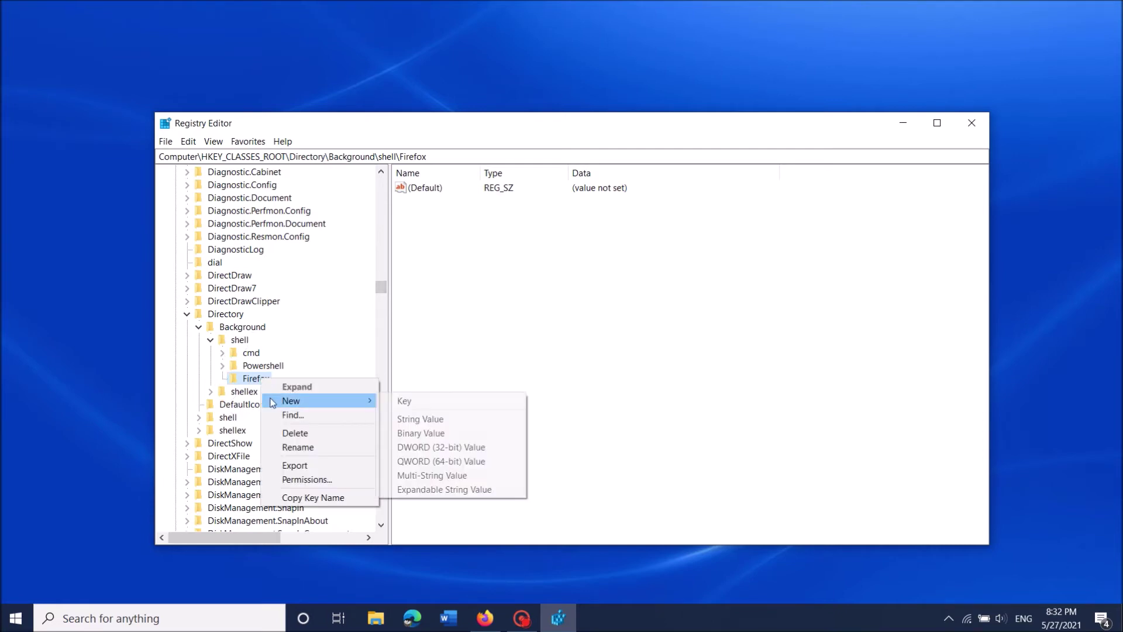
pyautogui.click(416, 402)
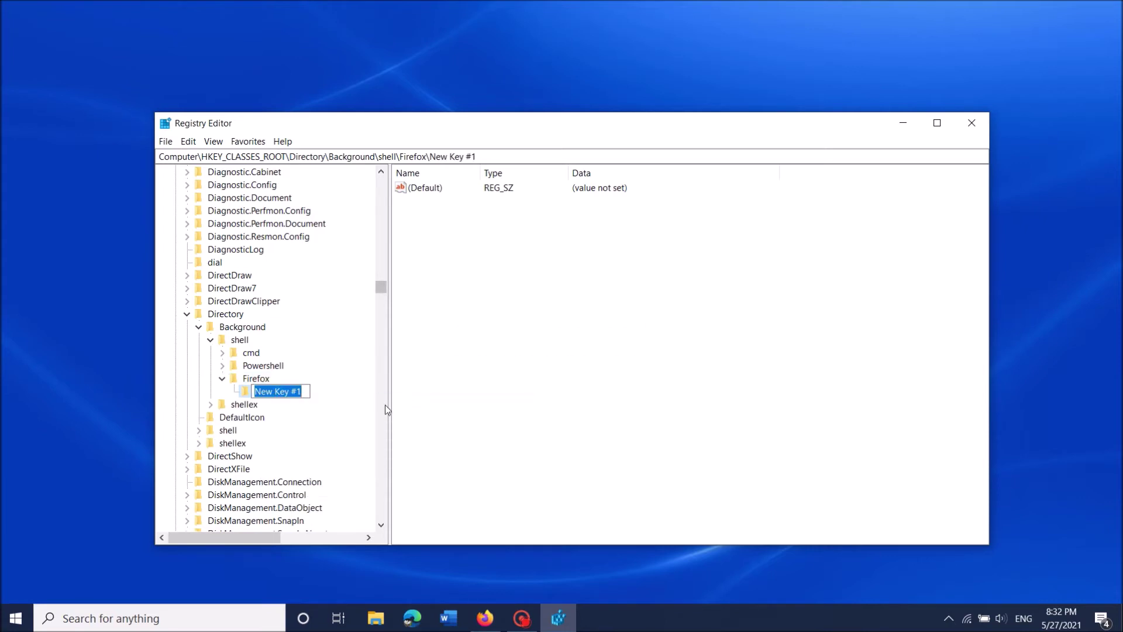
pyautogui.write('Command')
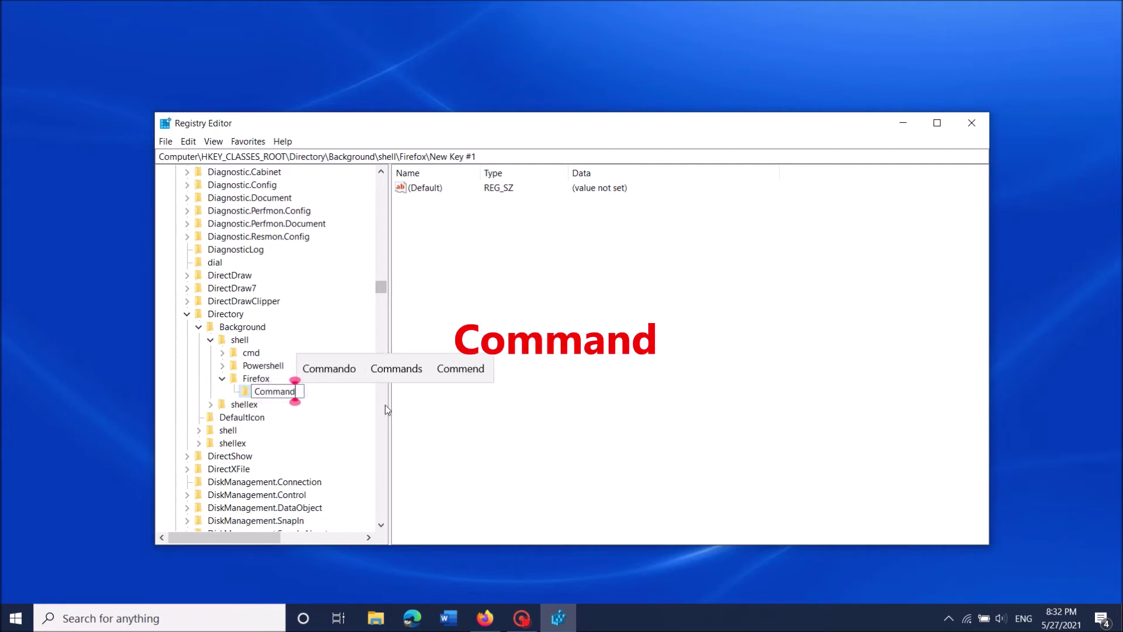
pyautogui.press('Return')
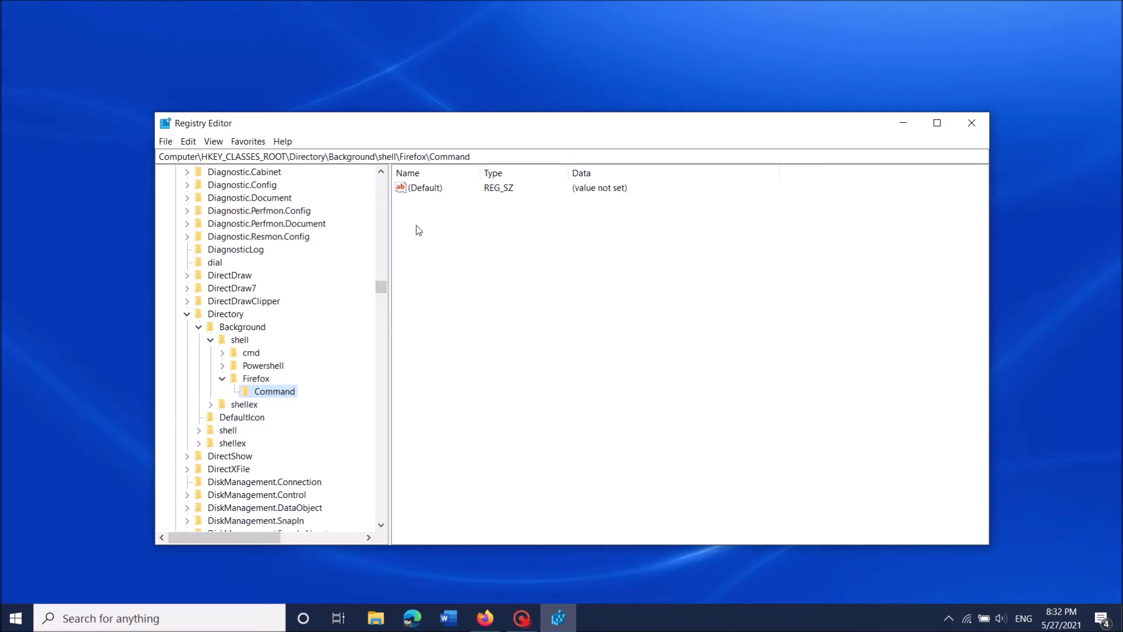
# Step: Open the Command key's (Default) value in Edit String and move the dialog aside
pyautogui.doubleClick(436, 188)
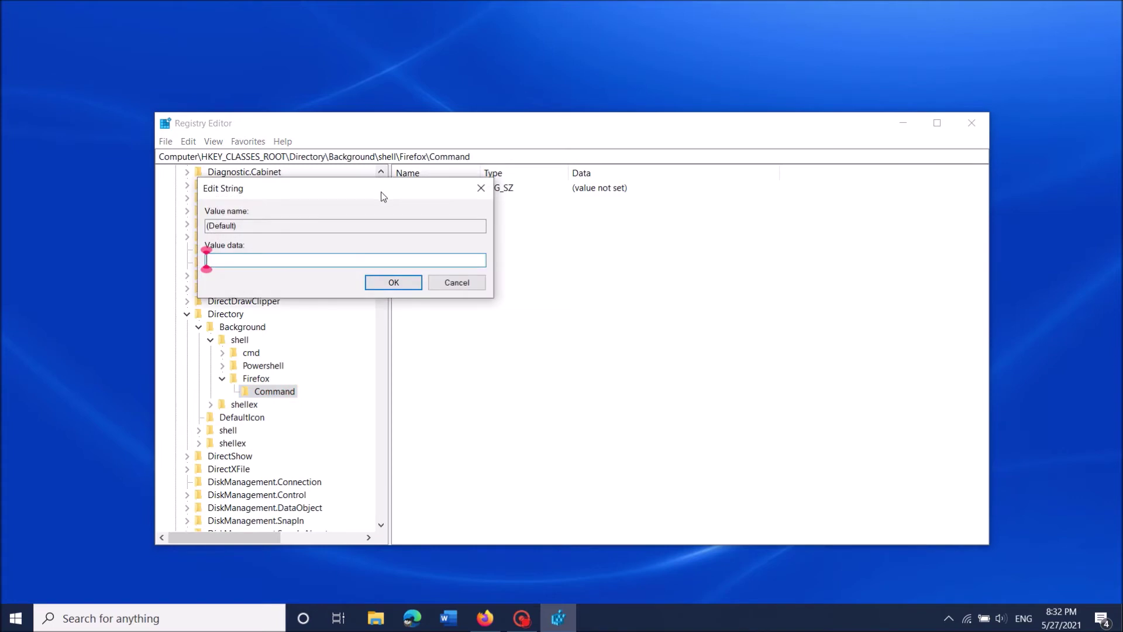
pyautogui.moveTo(381, 196); pyautogui.dragTo(494, 179)
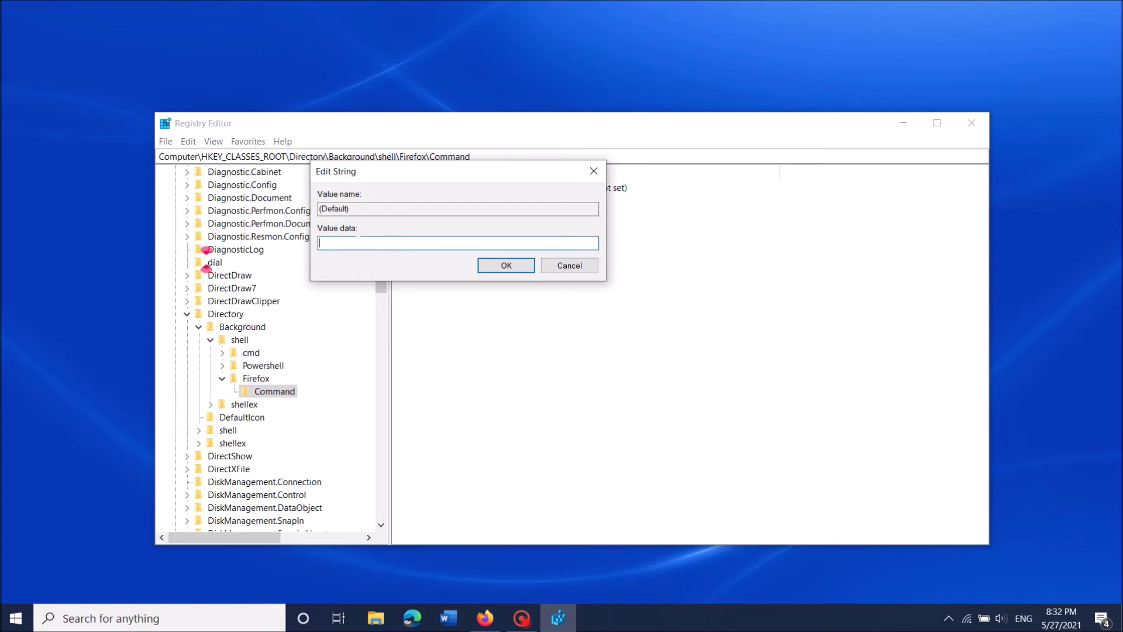
pyautogui.click(376, 618)
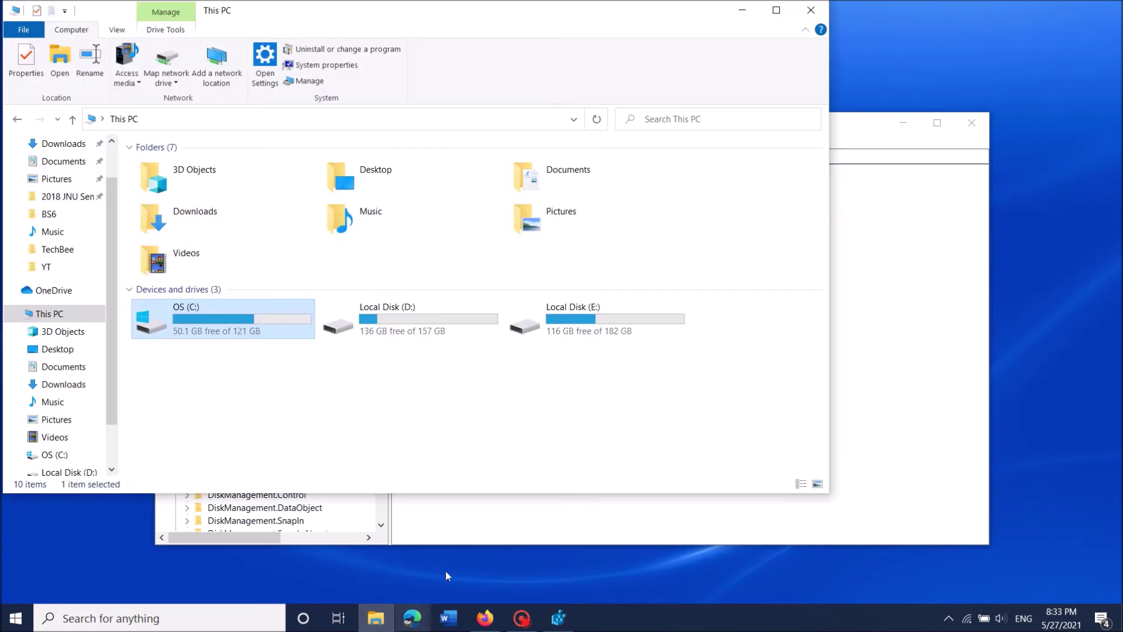
# Step: Search the OS (C:) drive for 'firefox'
pyautogui.moveTo(362, 7); pyautogui.dragTo(479, 17)
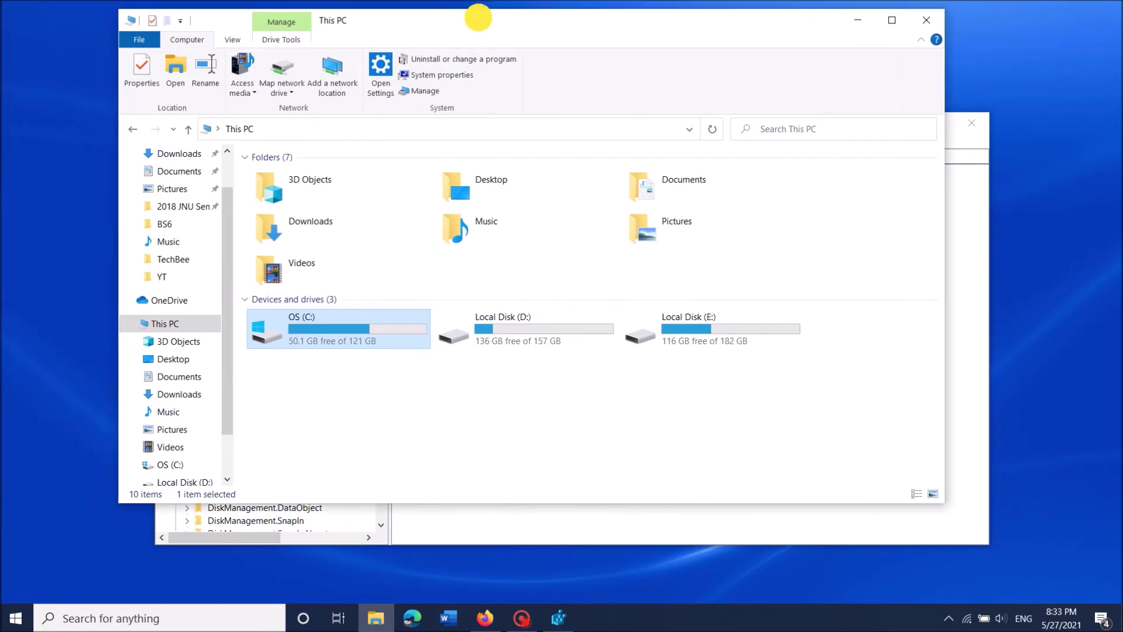
pyautogui.click(341, 341)
pyautogui.doubleClick(341, 338)
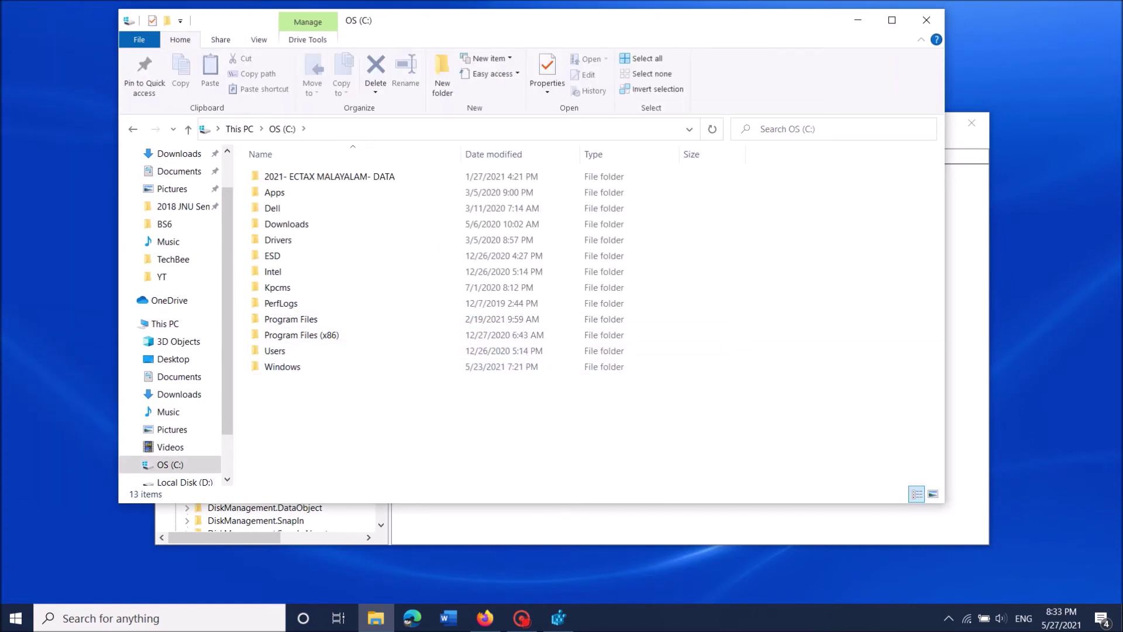
pyautogui.click(802, 130)
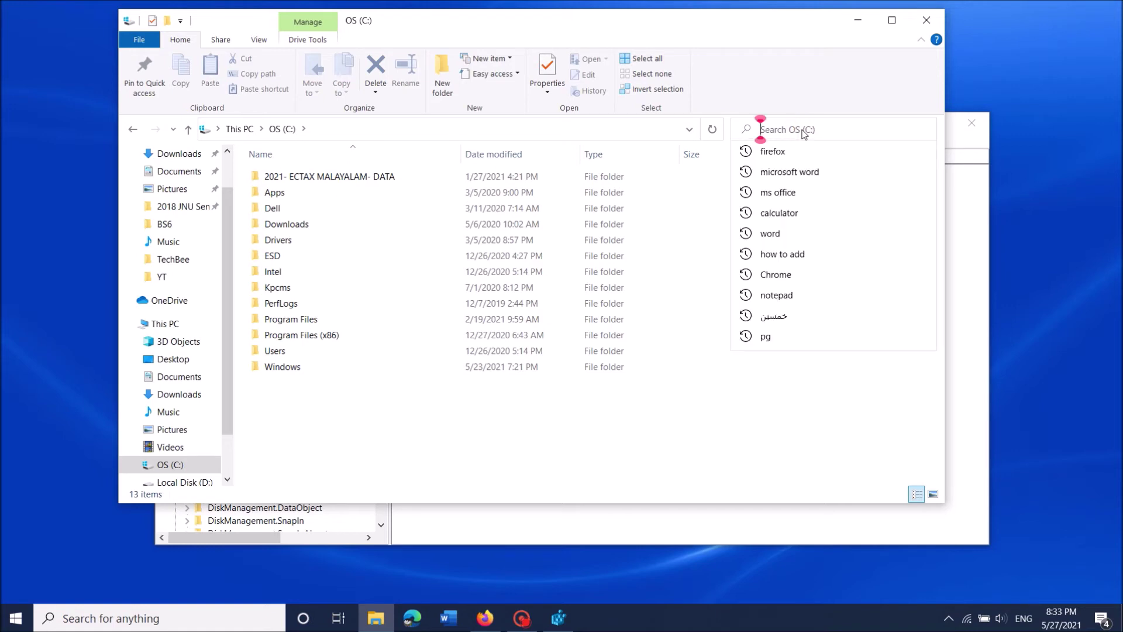
pyautogui.write('firefox')
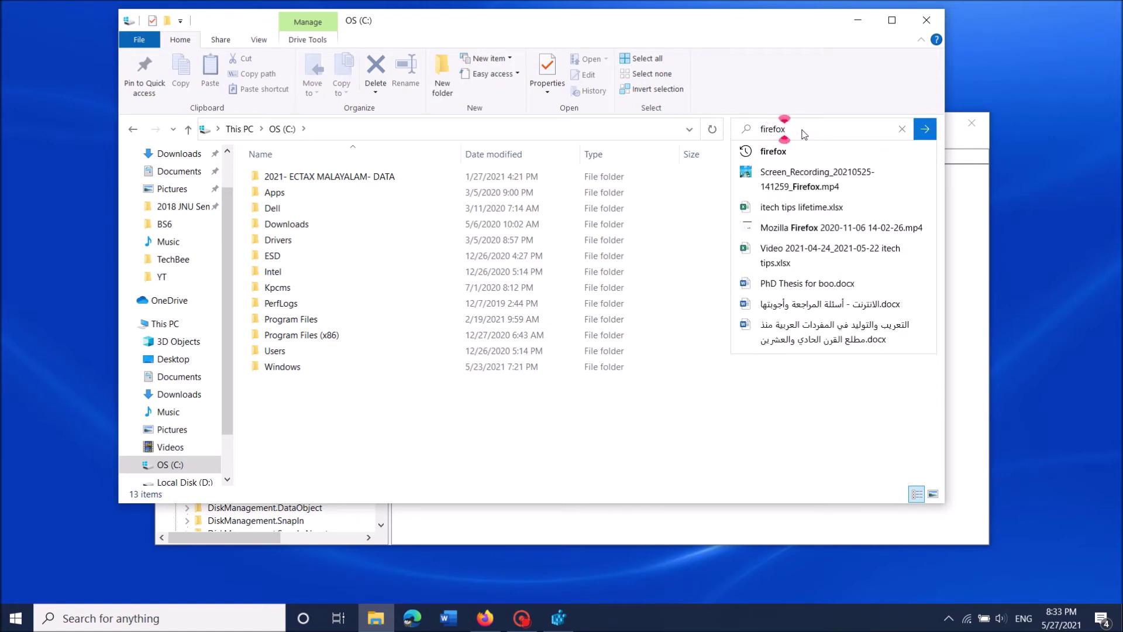
pyautogui.click(927, 130)
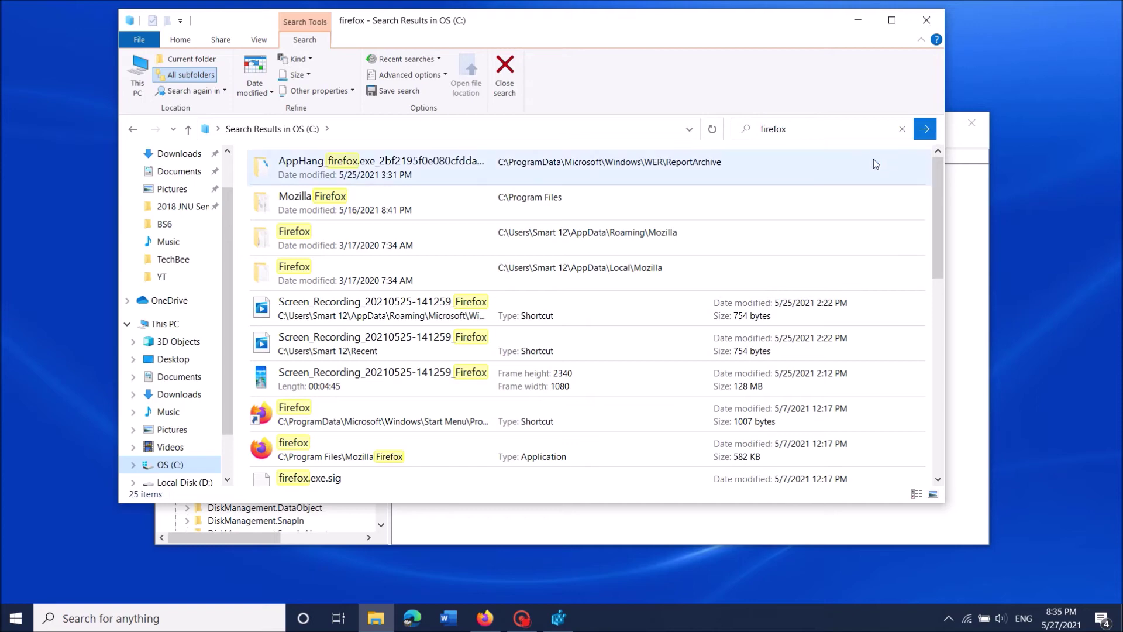
# Step: Copy as path the firefox application in C:\Program Files\Mozilla Firefox
pyautogui.scroll(-3, 570, 230)
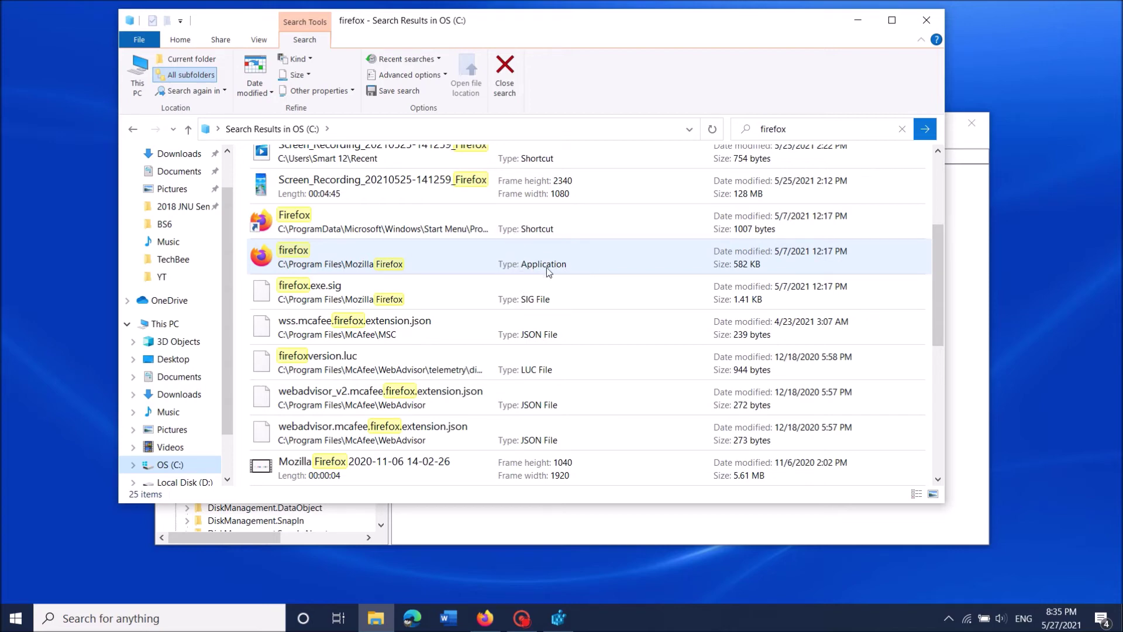
pyautogui.click(340, 254)
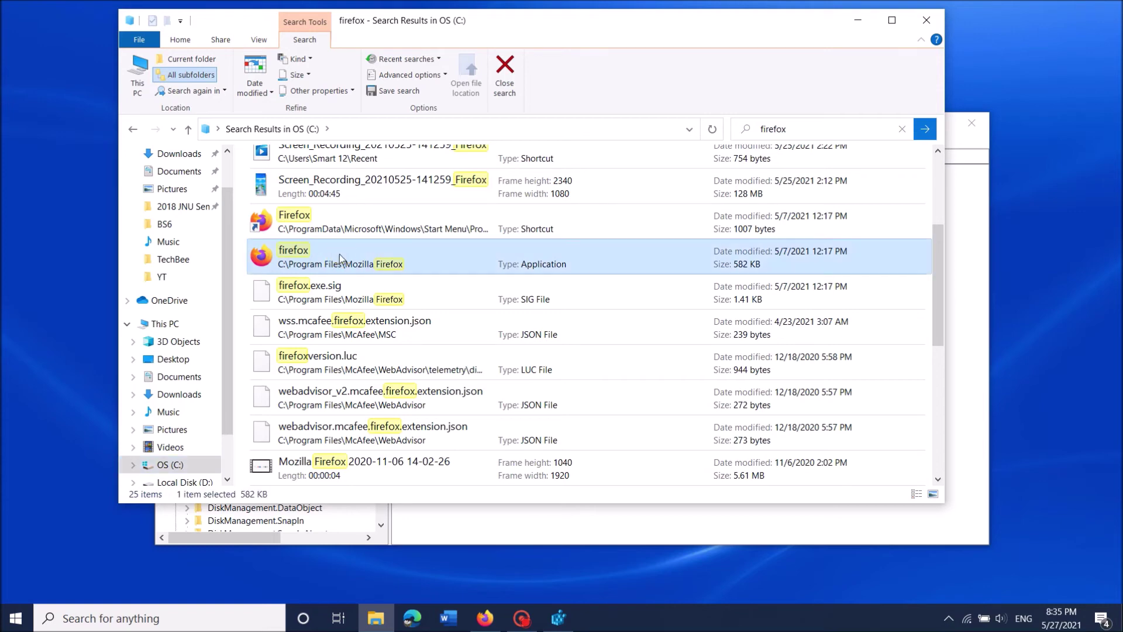
pyautogui.keyDown('shift'); pyautogui.rightClick(386, 262); pyautogui.keyUp('shift')
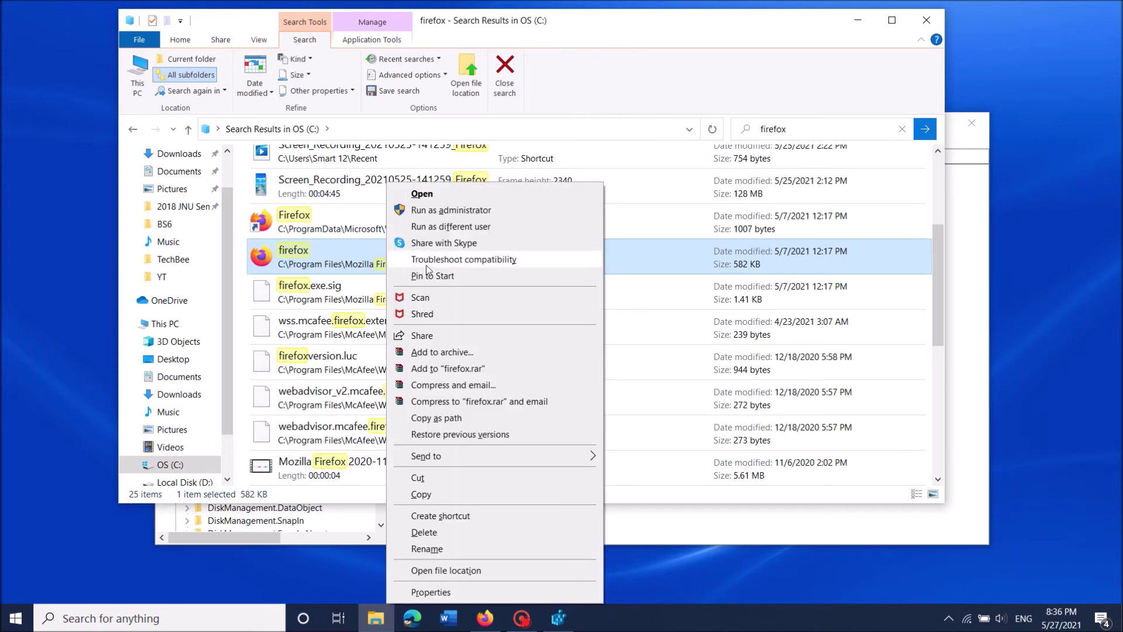
pyautogui.click(452, 422)
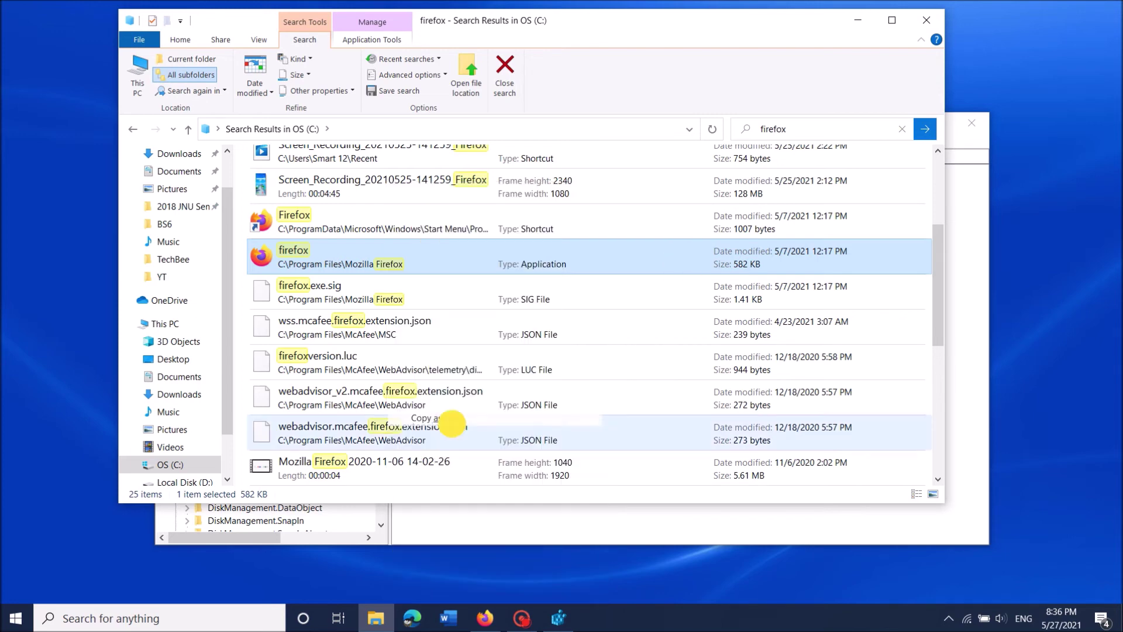
# Step: Paste "C:\Program Files\Mozilla Firefox\firefox.exe" as the Command default value and confirm with OK
pyautogui.click(928, 21)
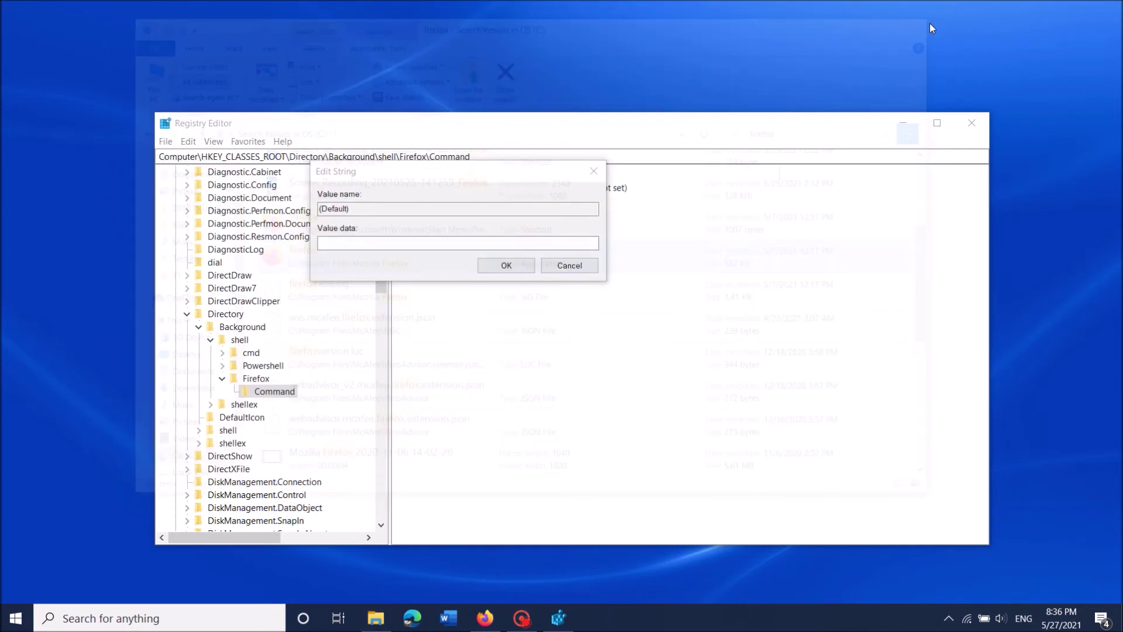
pyautogui.moveTo(479, 175); pyautogui.dragTo(605, 144)
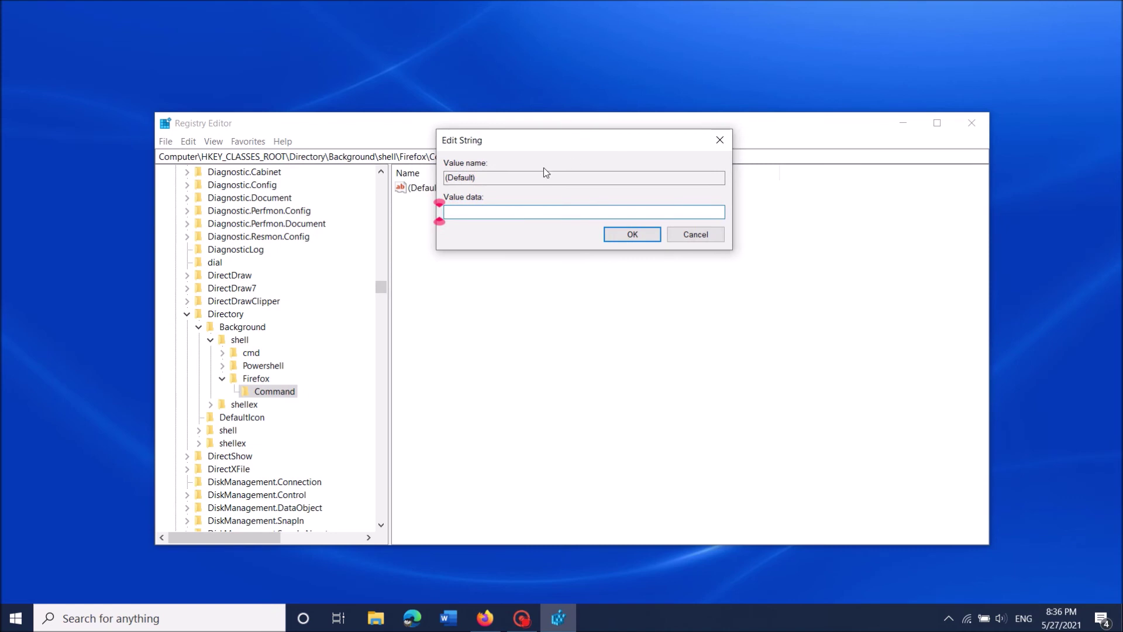
pyautogui.rightClick(459, 217)
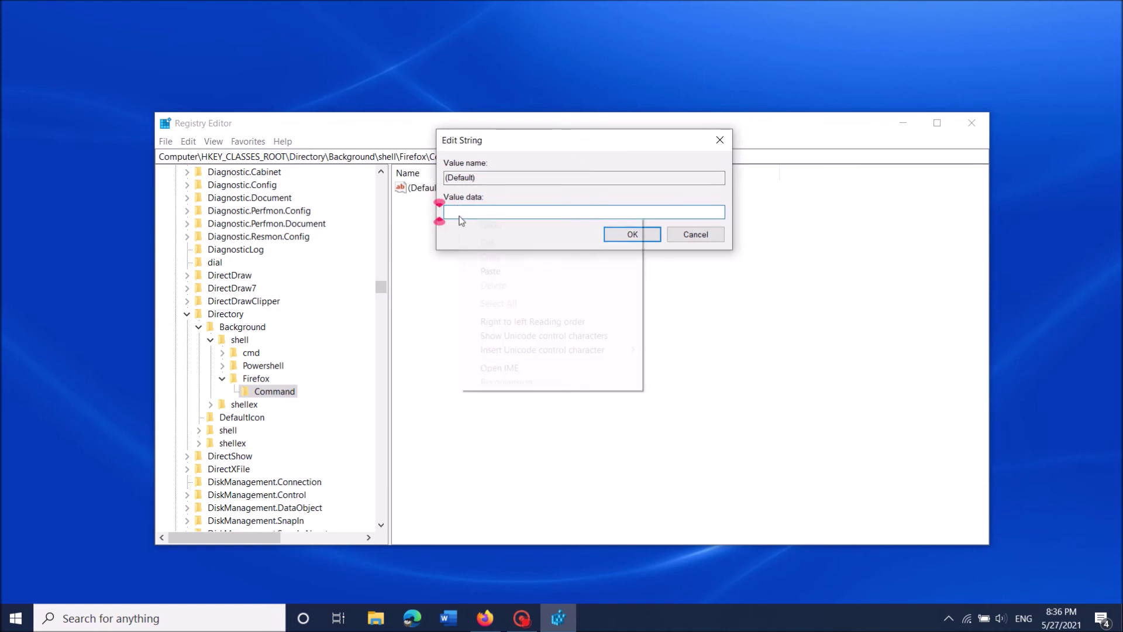
pyautogui.click(507, 272)
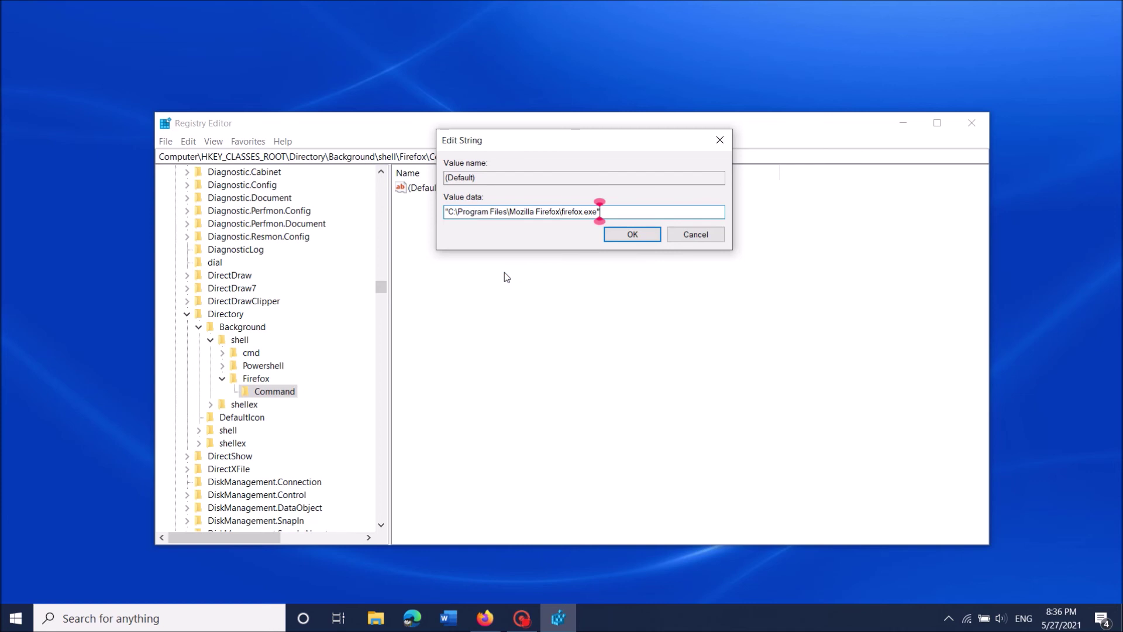
pyautogui.click(624, 237)
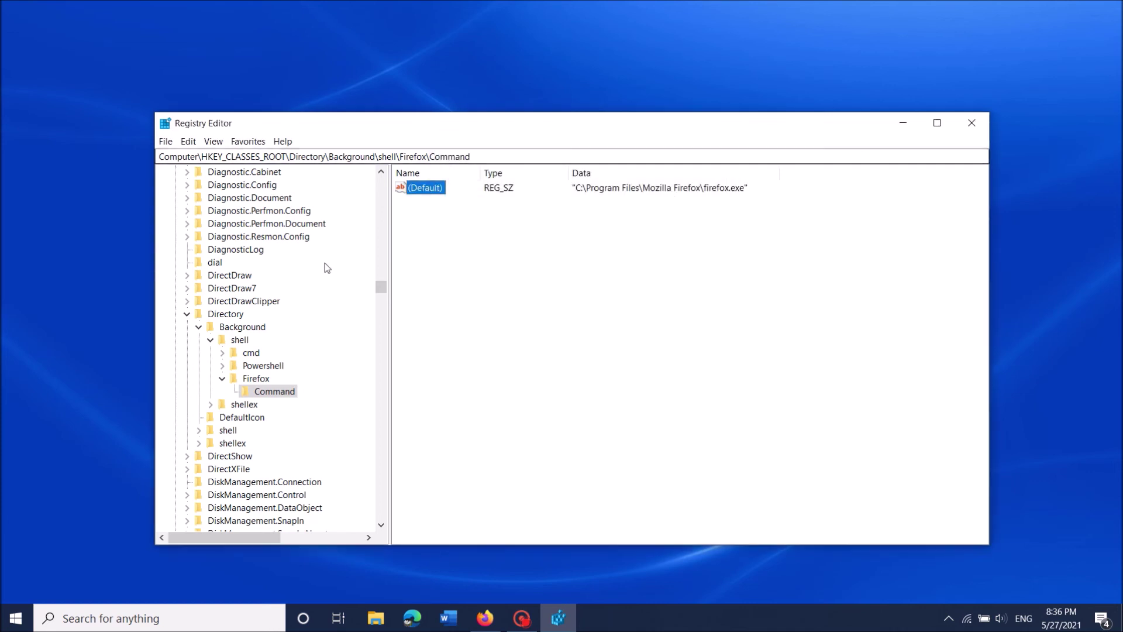
# Step: Close Registry Editor and launch Firefox from the new desktop right-click entry
pyautogui.click(971, 123)
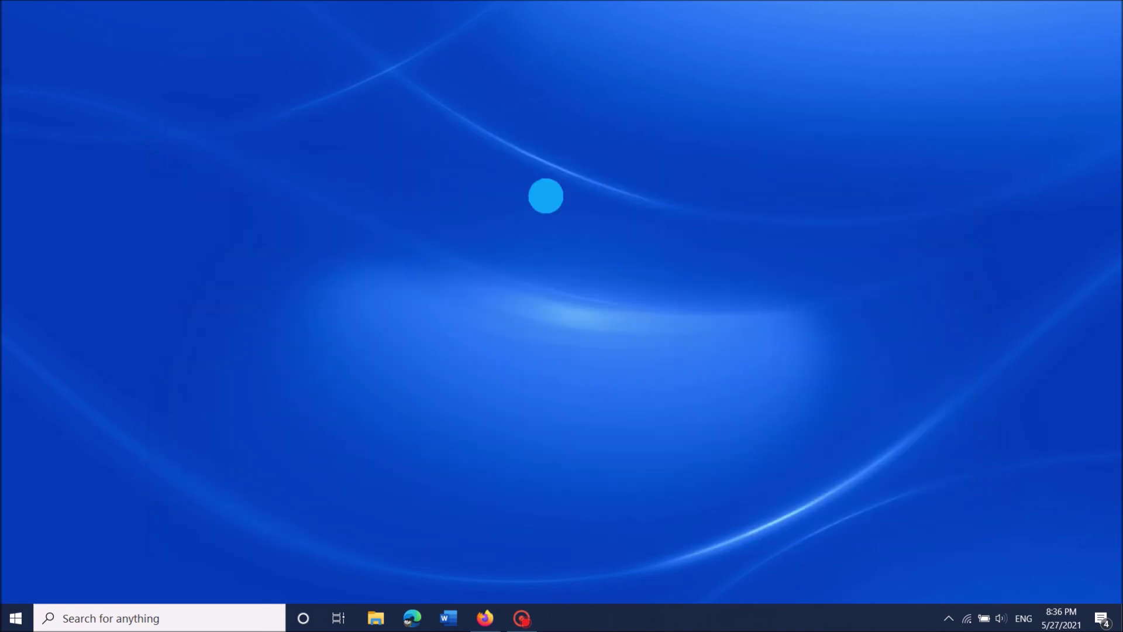
pyautogui.rightClick(546, 195)
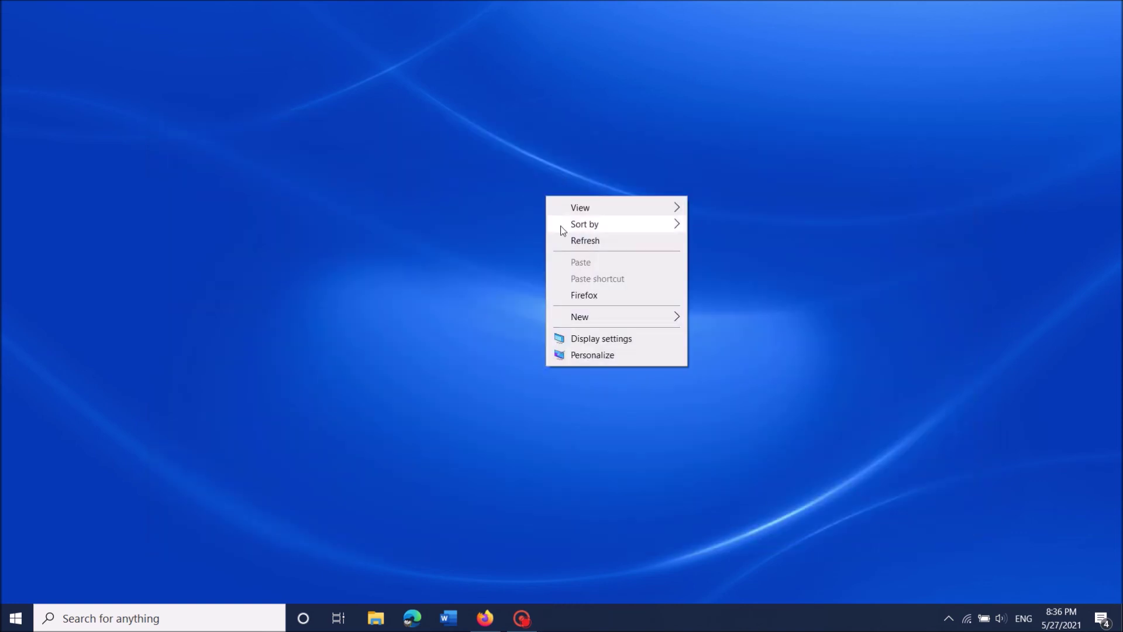
pyautogui.click(585, 302)
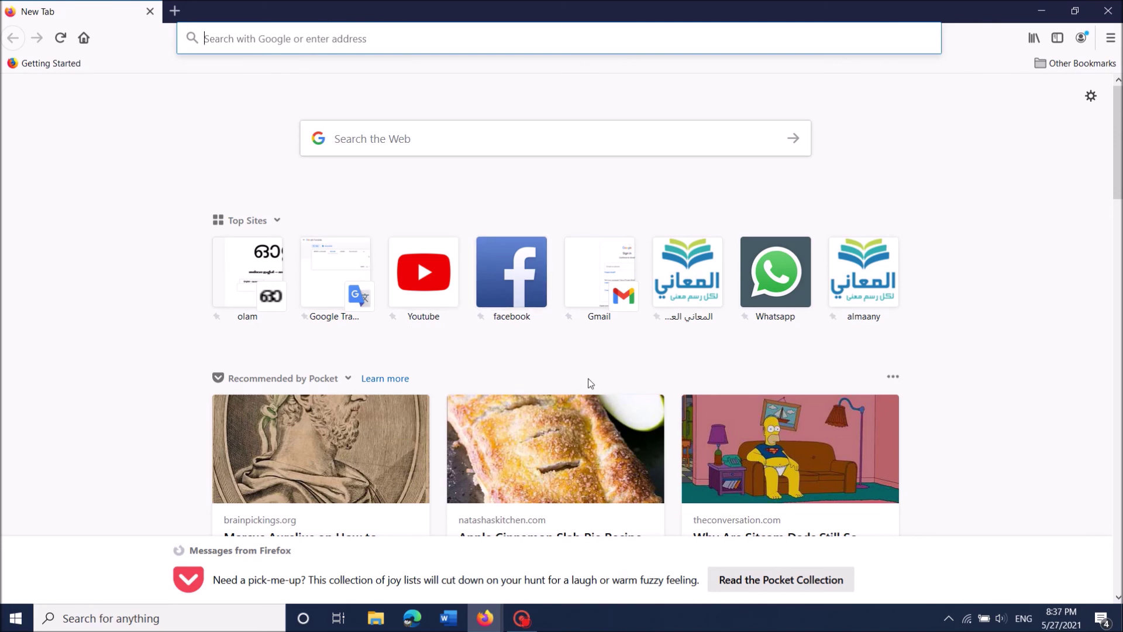
pyautogui.click(1109, 11)
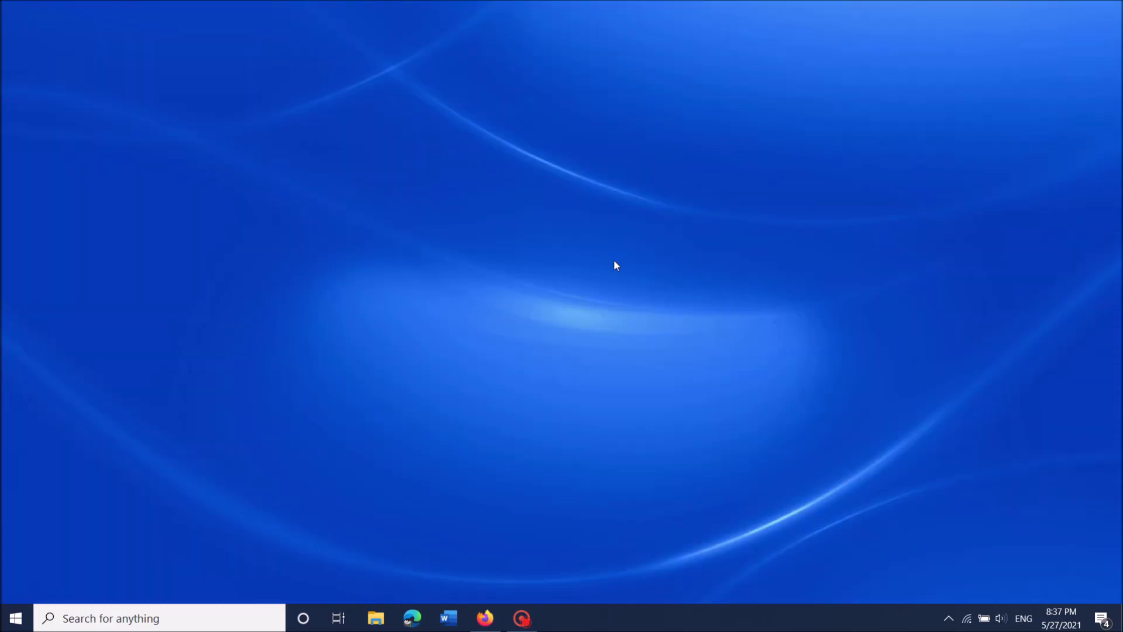